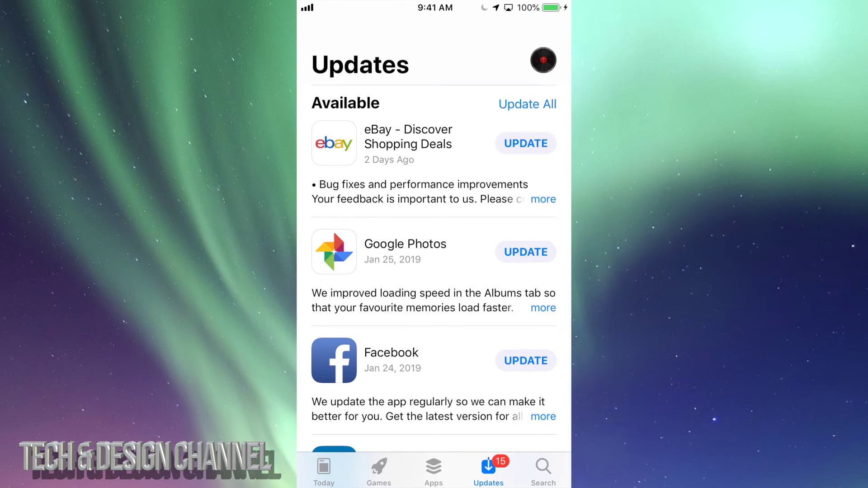
scroll(434, 253, down, 5)
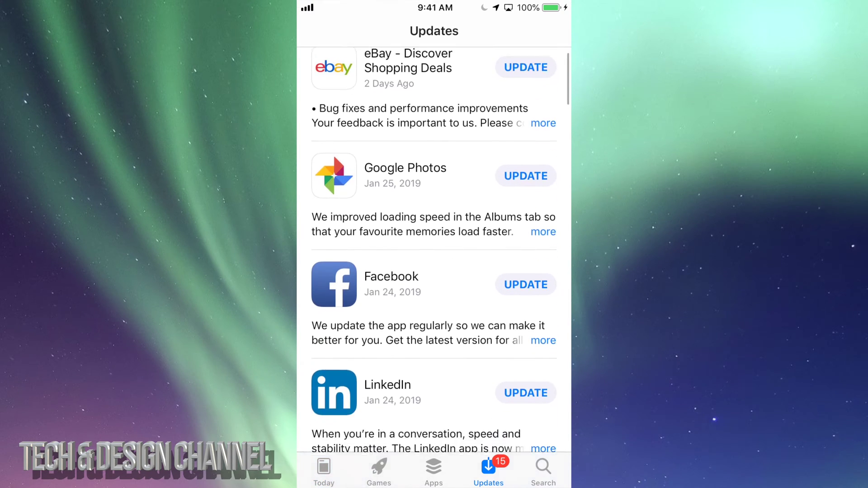
scroll(434, 254, down, 3)
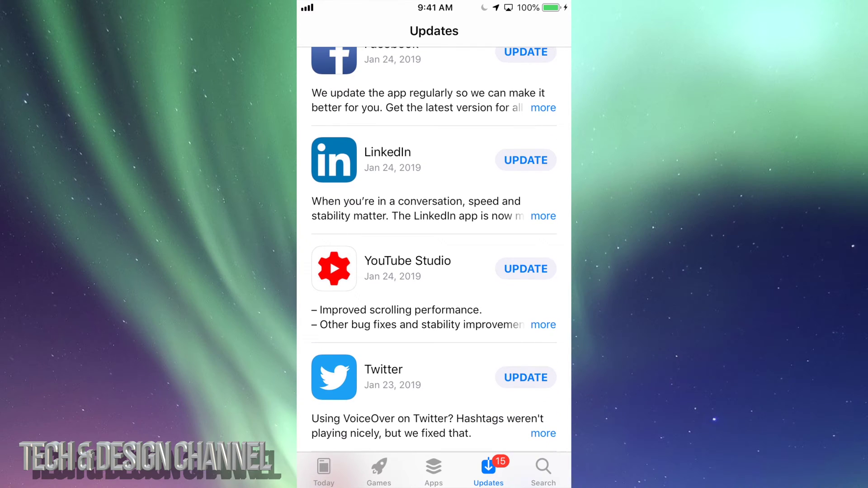
scroll(434, 253, down, 3)
scroll(434, 253, down, 3)
scroll(434, 253, down, 2)
scroll(434, 253, down, 2)
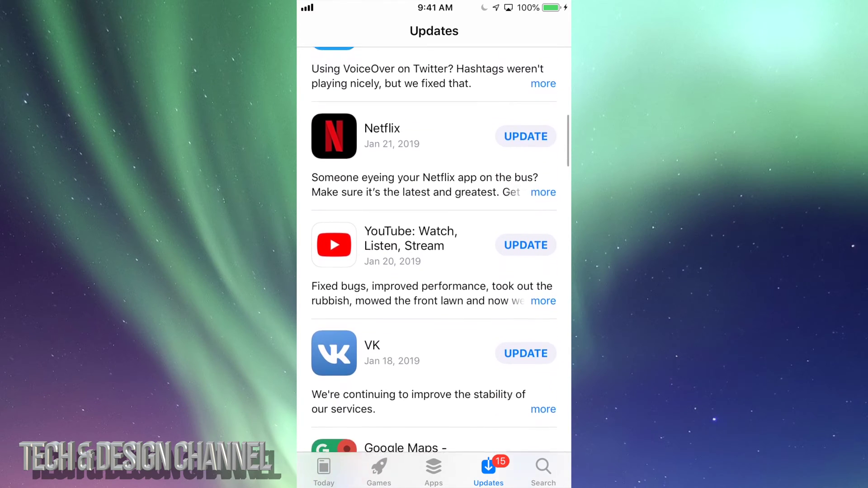
scroll(434, 253, down, 2)
scroll(434, 253, down, 1)
scroll(434, 253, down, 1)
scroll(434, 253, down, 2)
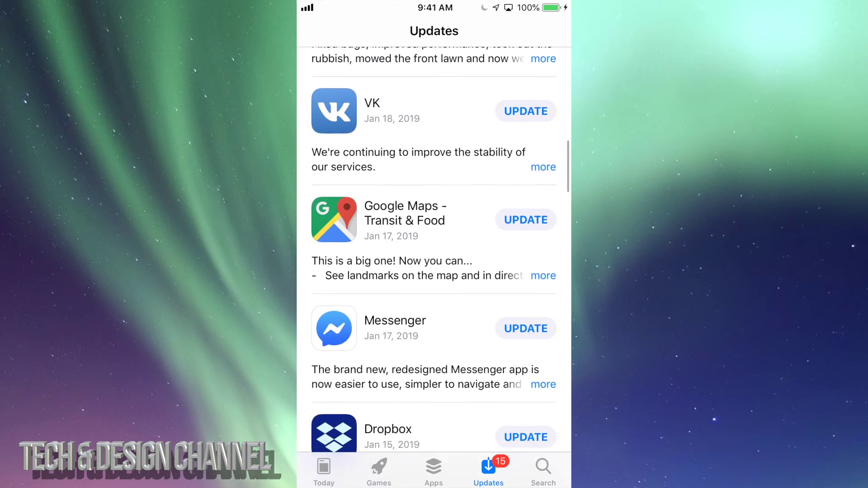
scroll(434, 253, down, 1)
scroll(434, 253, down, 2)
scroll(434, 253, down, 2)
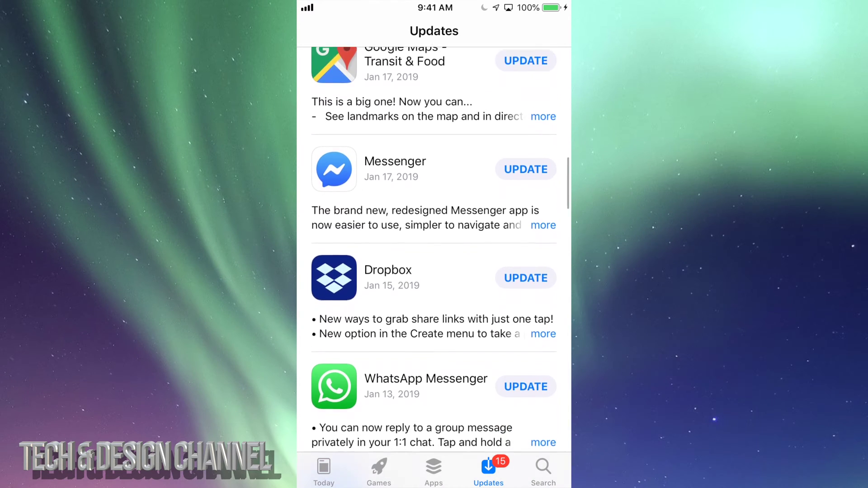
scroll(434, 254, down, 1)
scroll(434, 253, down, 1)
scroll(434, 253, down, 2)
scroll(434, 253, down, 1)
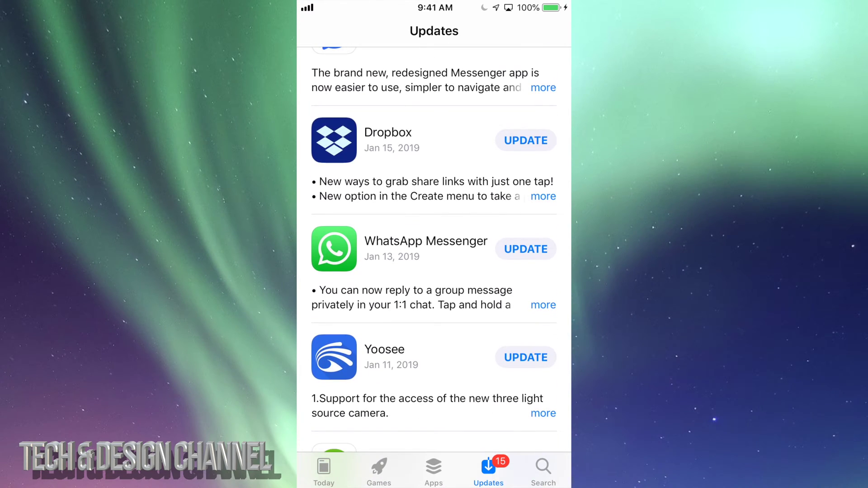
scroll(434, 253, down, 2)
scroll(434, 253, down, 2)
scroll(434, 254, down, 1)
scroll(434, 253, down, 2)
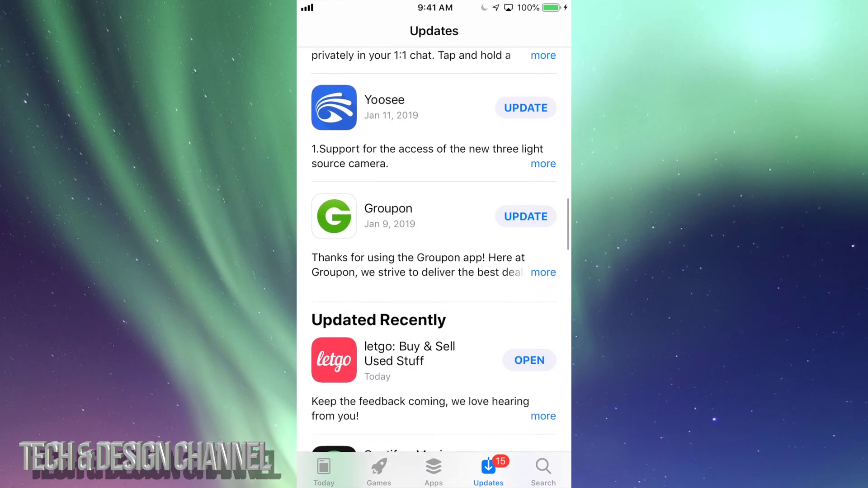
scroll(434, 253, down, 2)
scroll(434, 254, up, 2)
scroll(434, 253, up, 1)
scroll(434, 253, up, 2)
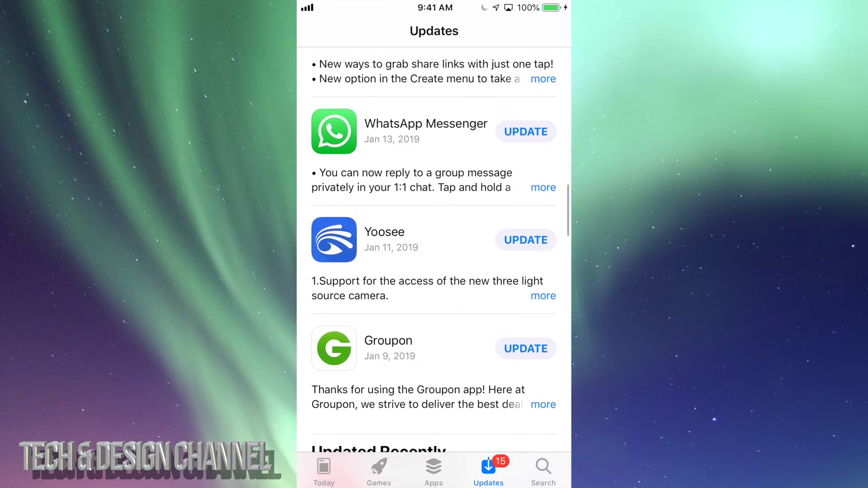
scroll(434, 253, up, 1)
scroll(434, 254, up, 3)
scroll(434, 254, up, 1)
scroll(434, 253, up, 2)
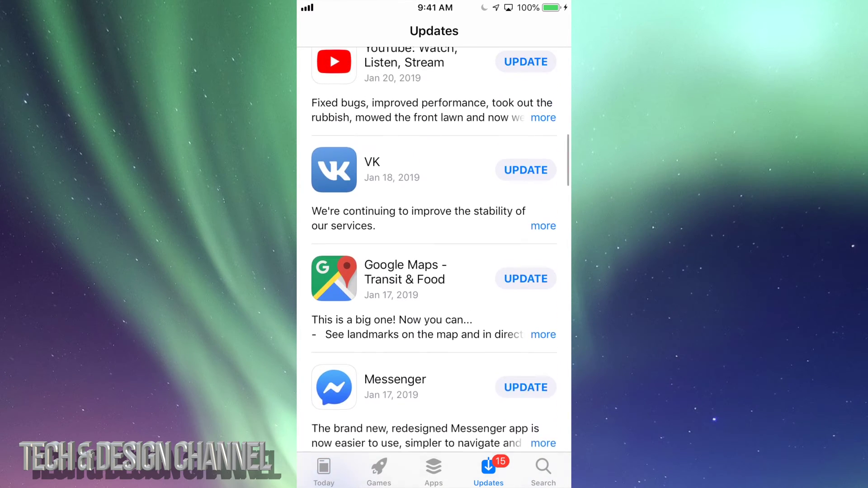
scroll(434, 253, up, 2)
scroll(434, 254, up, 3)
scroll(434, 253, up, 2)
scroll(434, 253, up, 1)
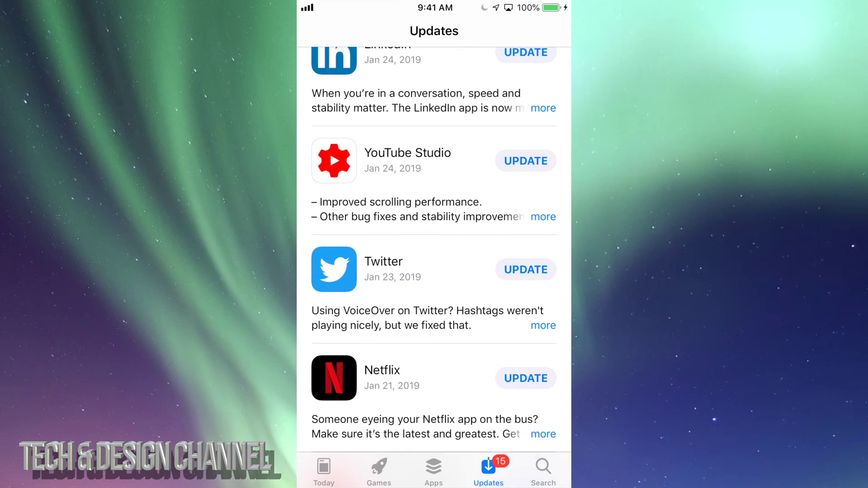
scroll(434, 253, down, 2)
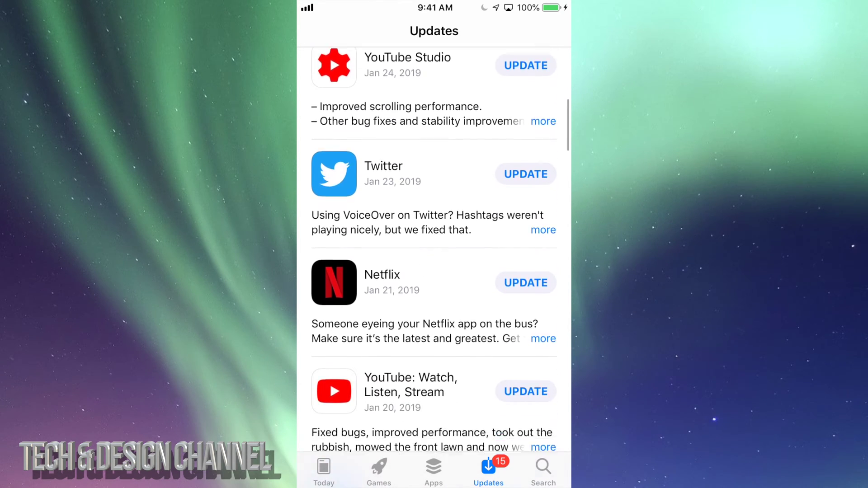
scroll(434, 253, down, 2)
scroll(434, 253, down, 2)
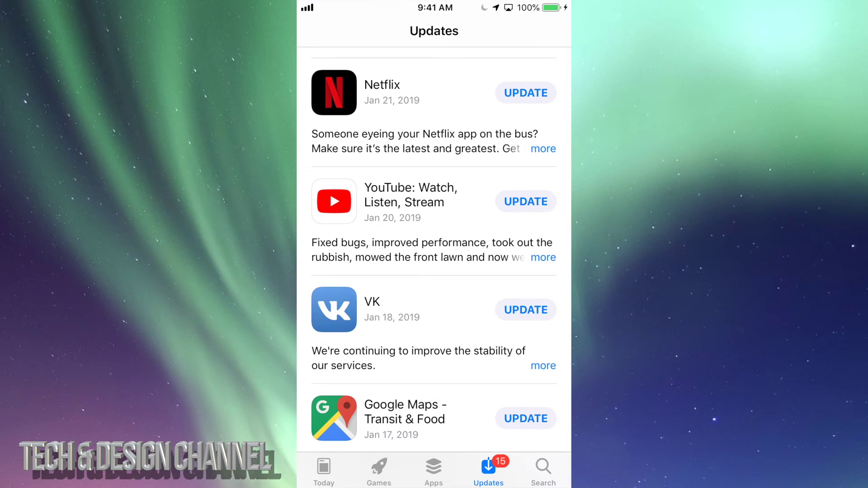
scroll(434, 253, up, 2)
scroll(434, 253, up, 1)
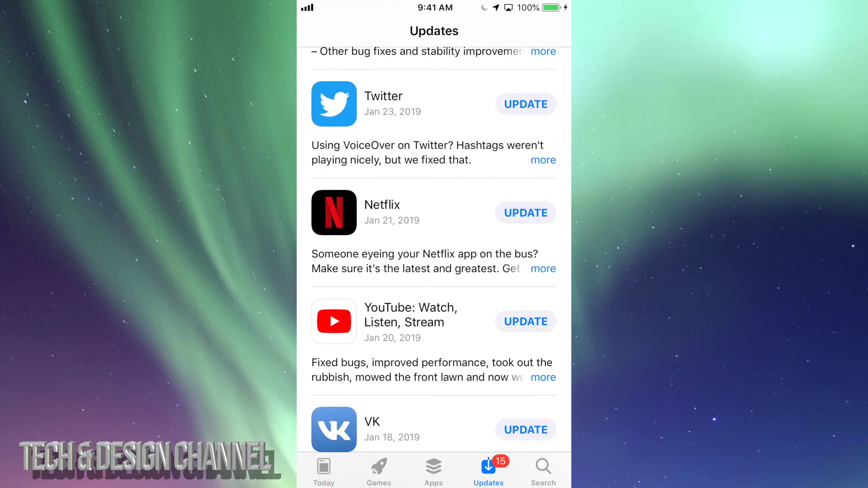
scroll(434, 253, up, 3)
scroll(434, 253, up, 3)
scroll(434, 253, up, 3)
scroll(434, 253, up, 2)
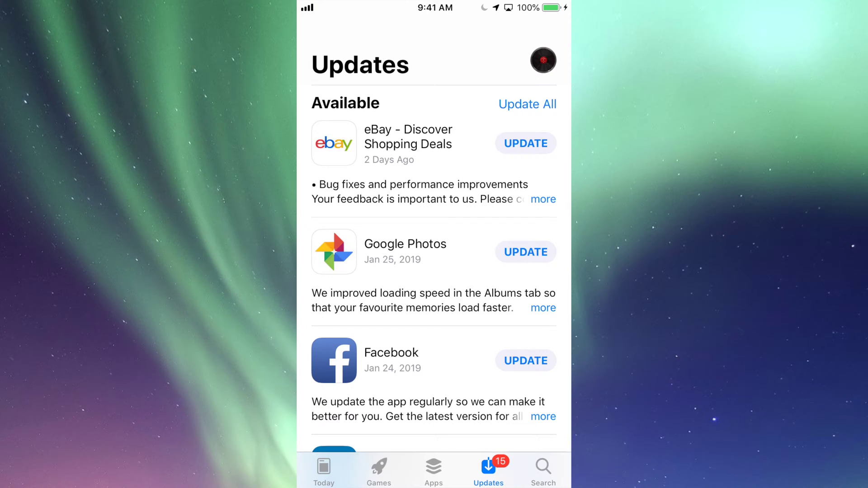
Search the App Store for 'Facebook' and start the Facebook app's update.
click(543, 472)
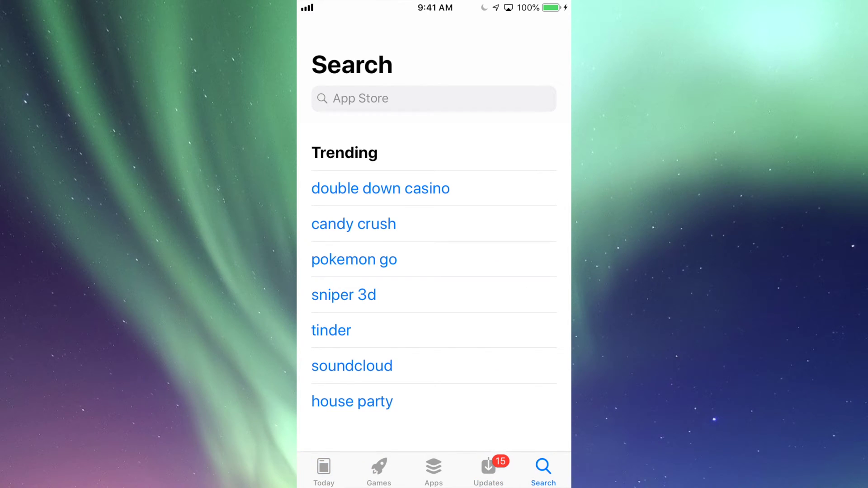
click(434, 99)
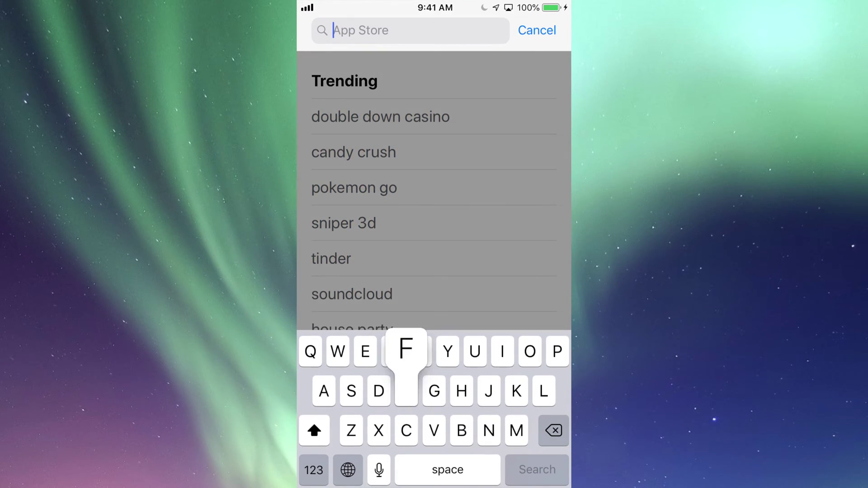
text(Facebook)
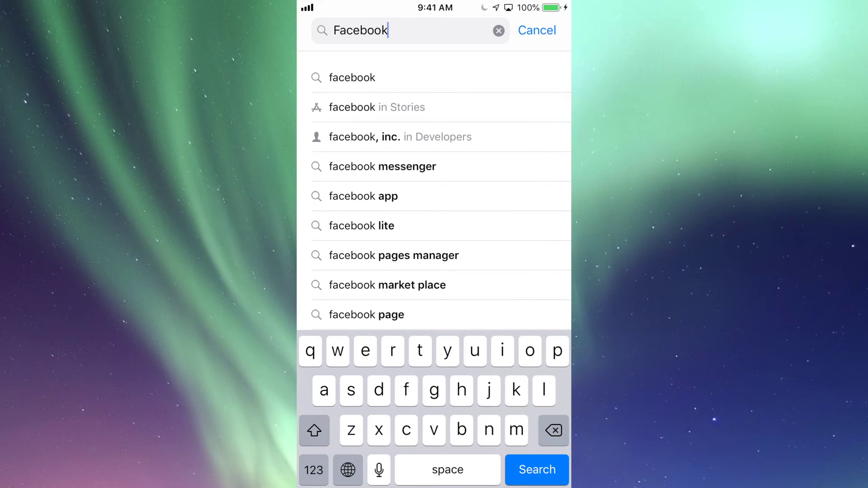
key(Return)
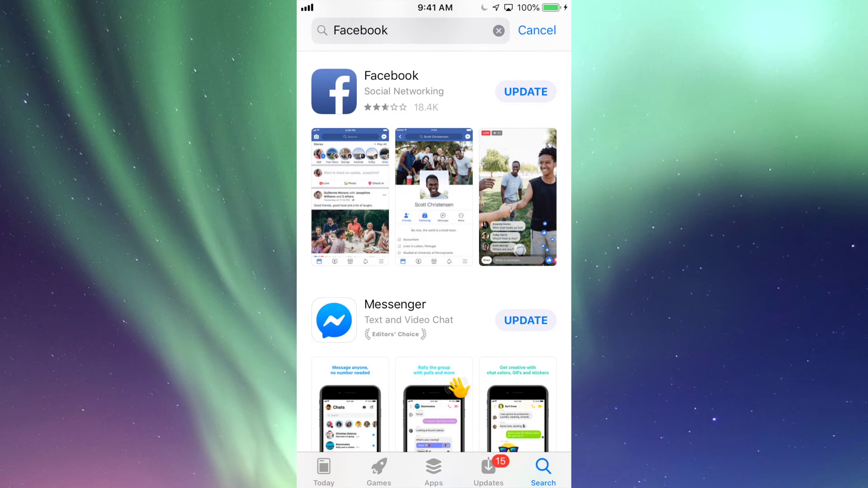
click(526, 91)
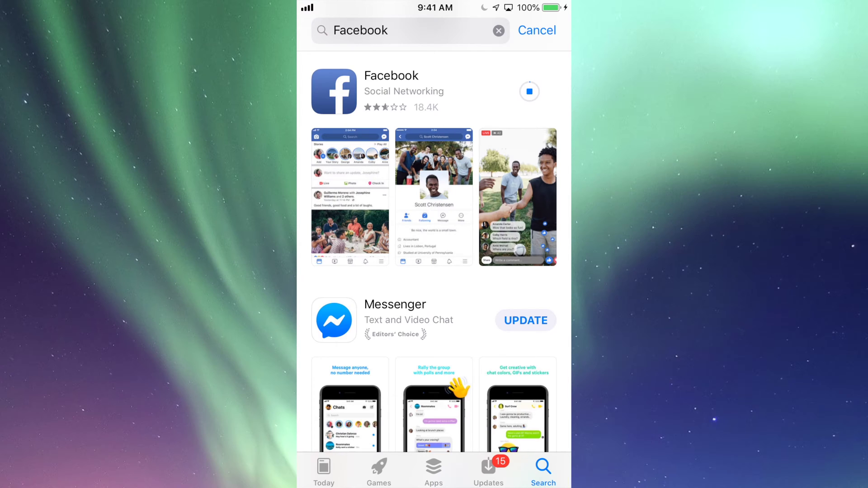
Search for 'Ebay' instead and start updating the eBay app from the results.
click(499, 30)
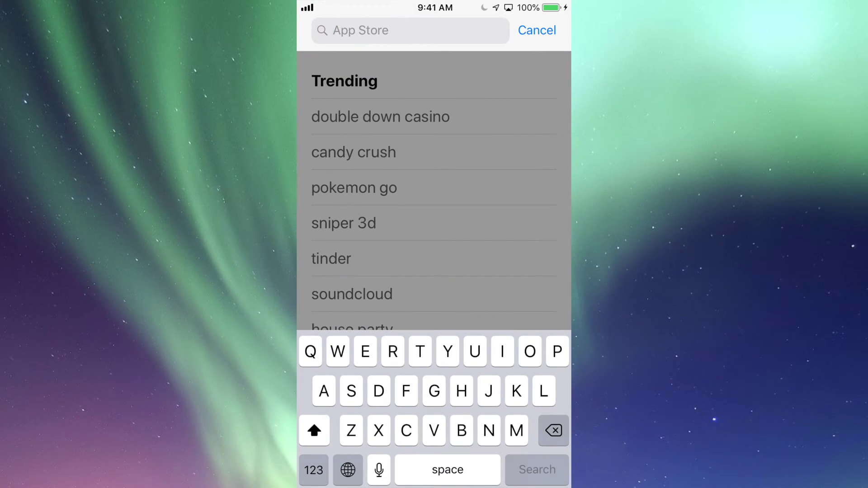
text(Ebay)
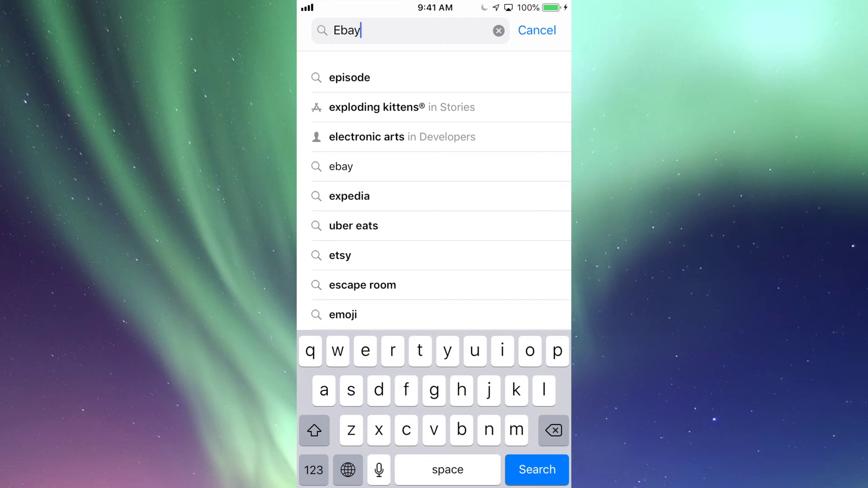
key(Return)
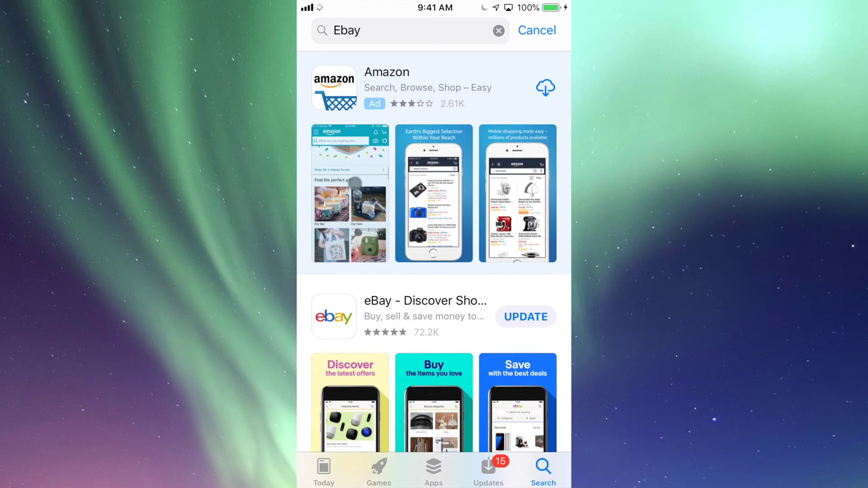
scroll(434, 272, down, 2)
scroll(434, 272, down, 2)
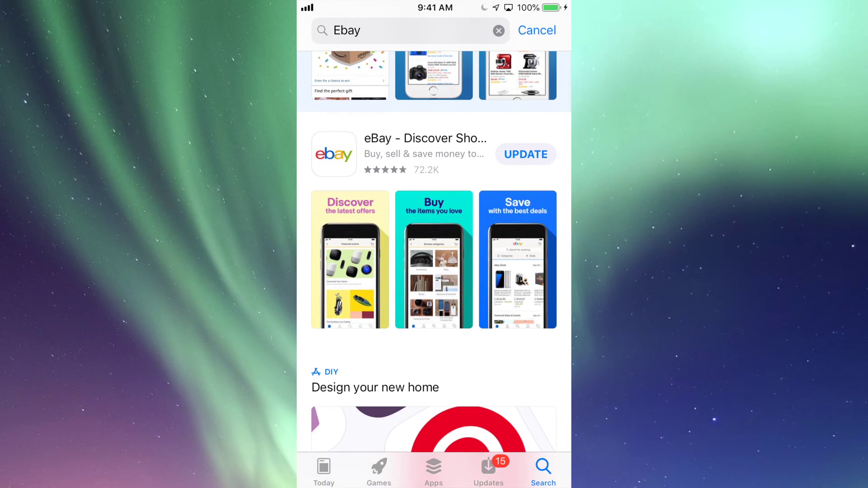
click(526, 154)
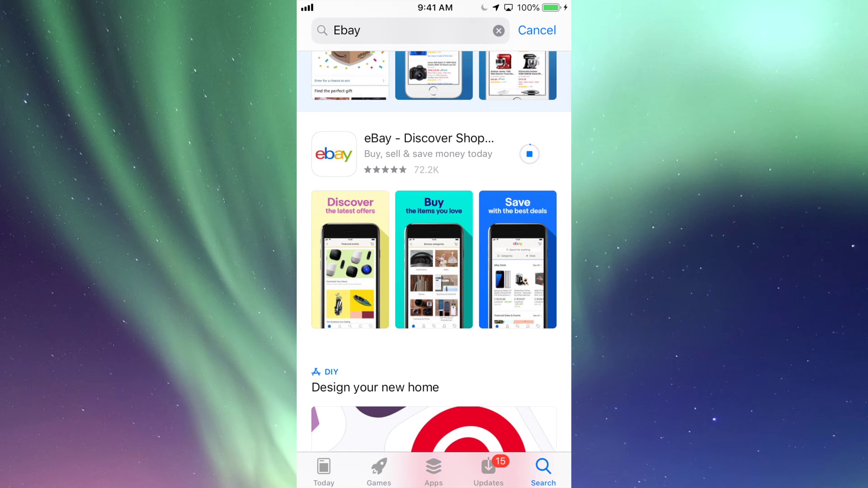
Open Settings > General > Software Update and confirm iOS 12.1.3 is up to date.
key(Home)
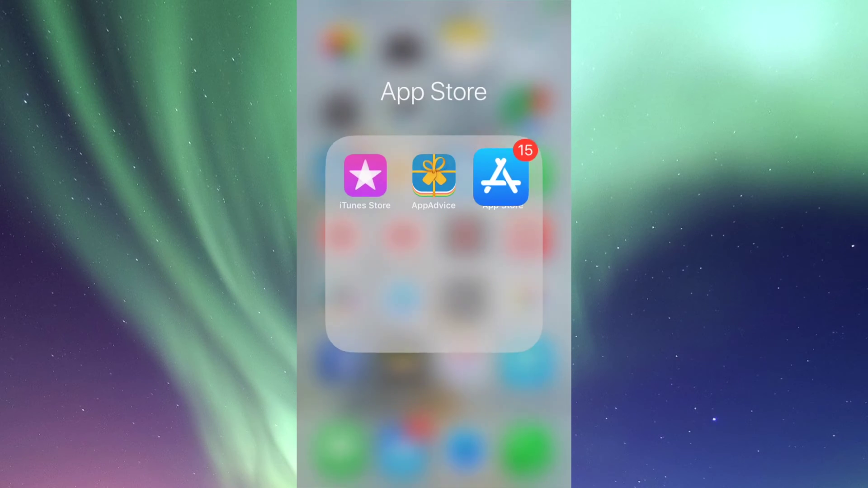
key(Home)
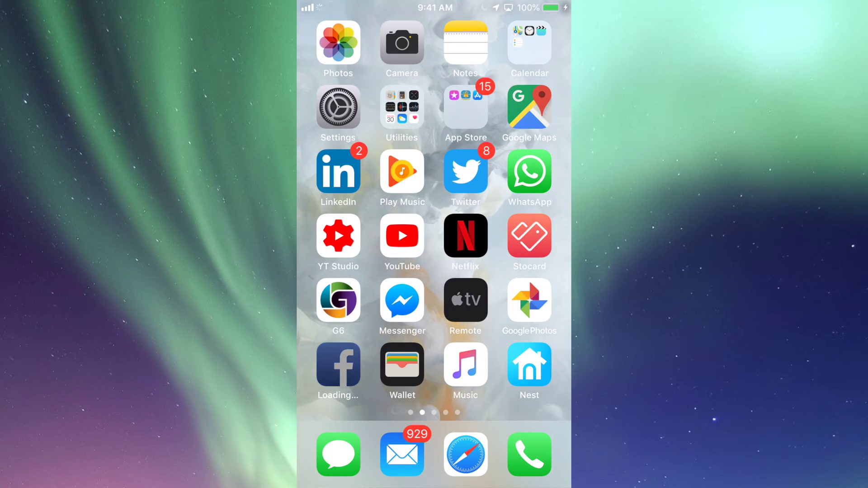
click(338, 107)
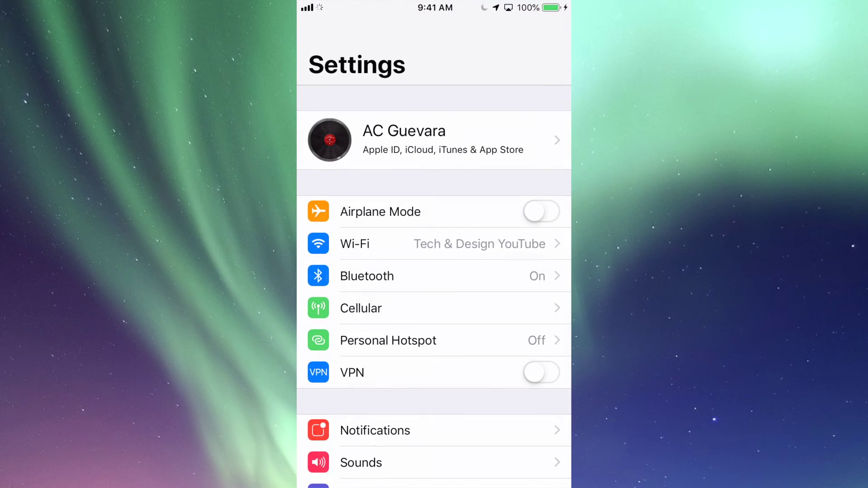
scroll(434, 244, down, 3)
scroll(434, 244, down, 4)
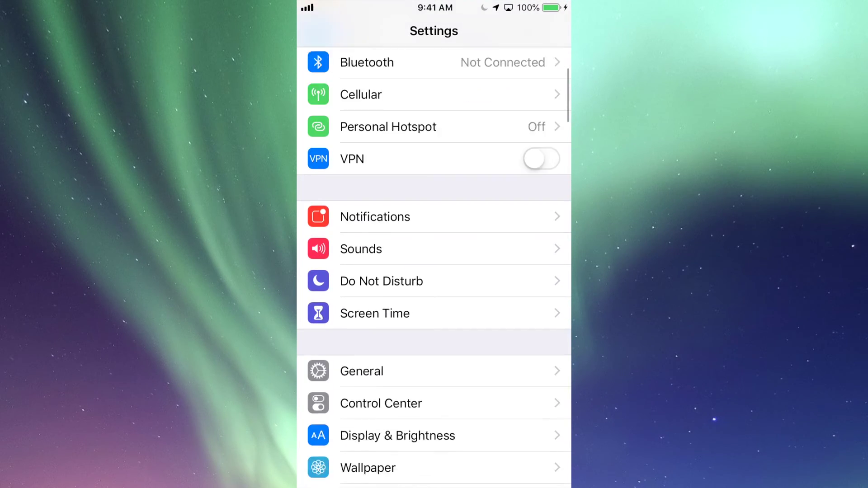
click(361, 274)
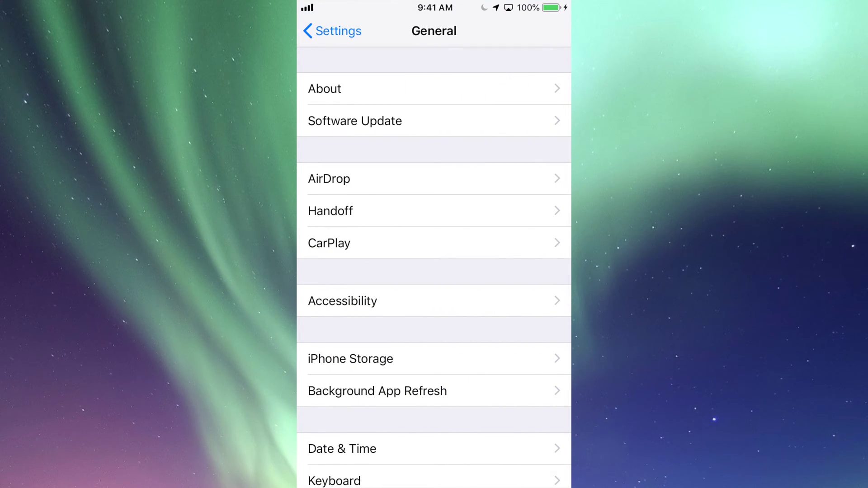
click(355, 121)
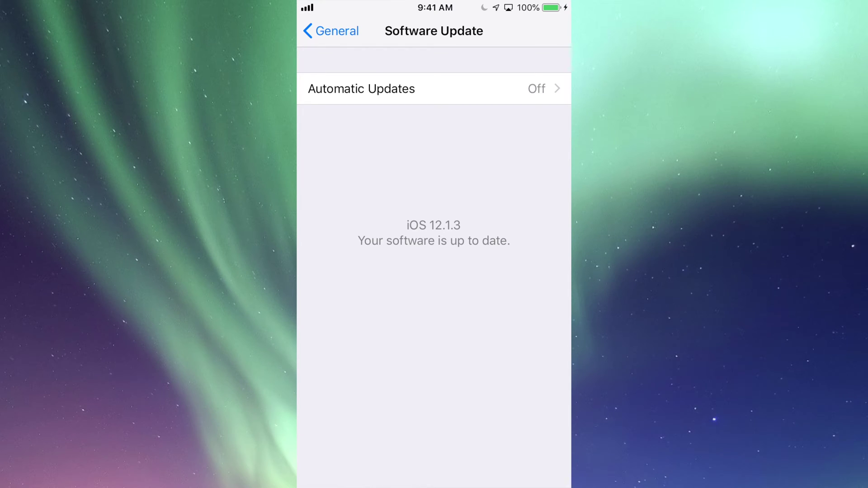
Scroll while moving from Software Update to the App Store's Updates list.
scroll(434, 181, down, 2)
scroll(434, 146, down, 2)
scroll(434, 147, down, 2)
scroll(434, 146, down, 2)
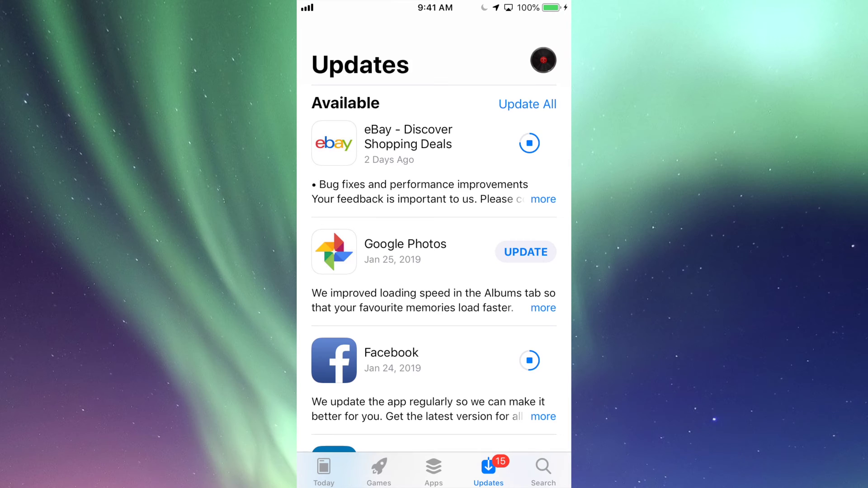
Start updates for Google Photos, LinkedIn, YouTube Studio, Twitter and Netflix.
scroll(433, 239, down, 2)
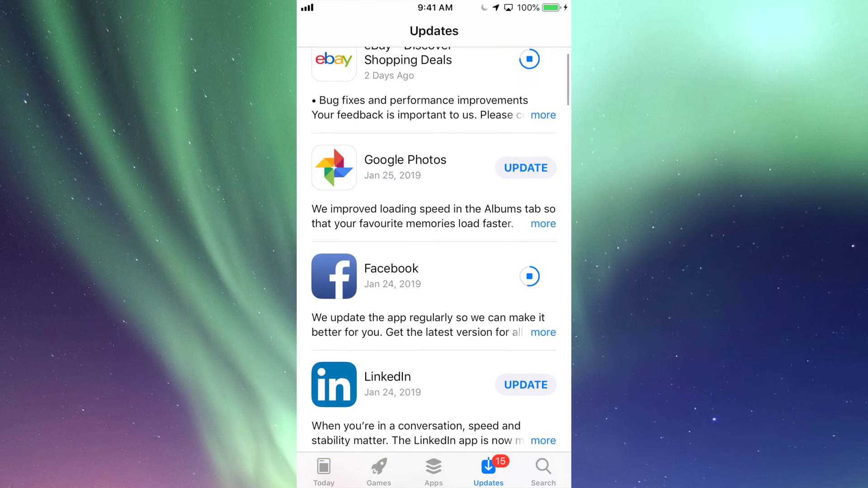
click(526, 168)
scroll(433, 249, down, 5)
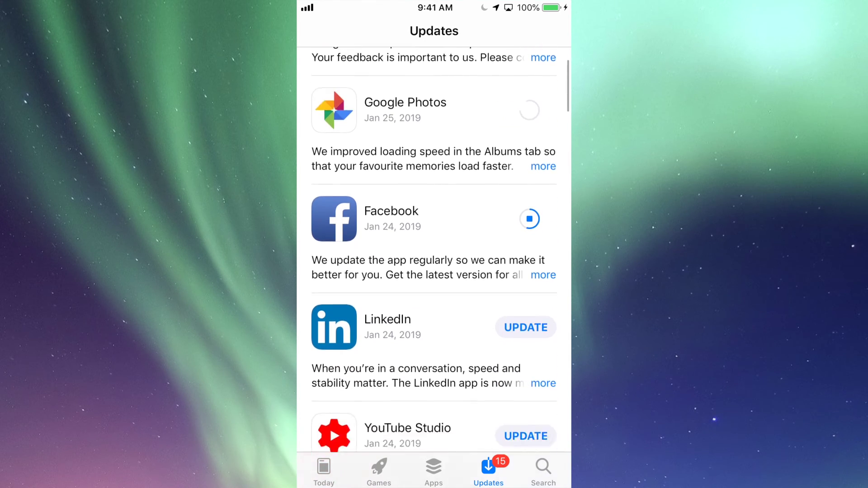
click(525, 174)
click(526, 284)
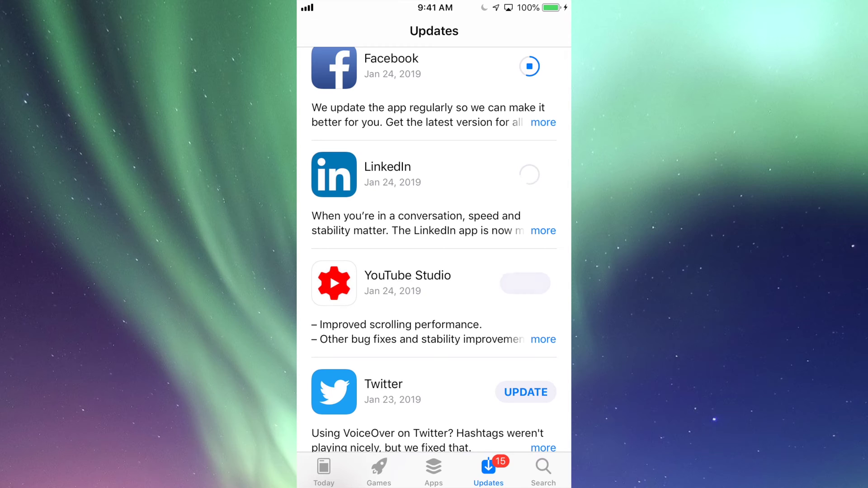
scroll(433, 249, down, 5)
click(526, 188)
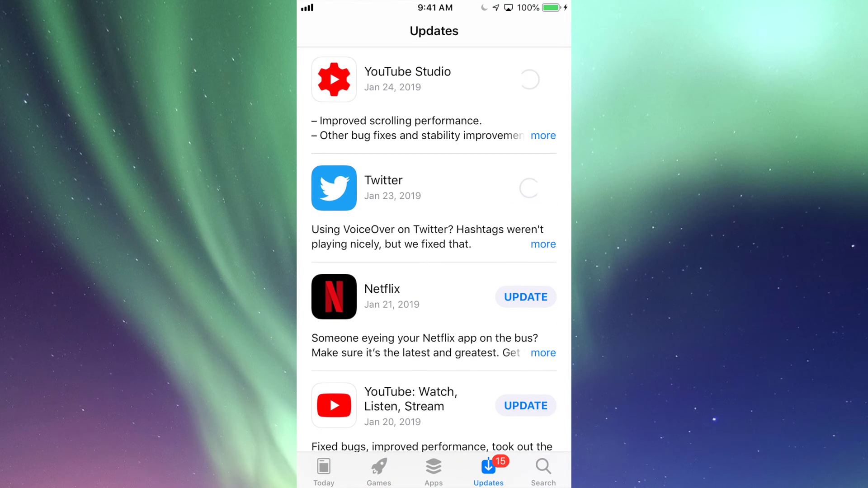
click(526, 297)
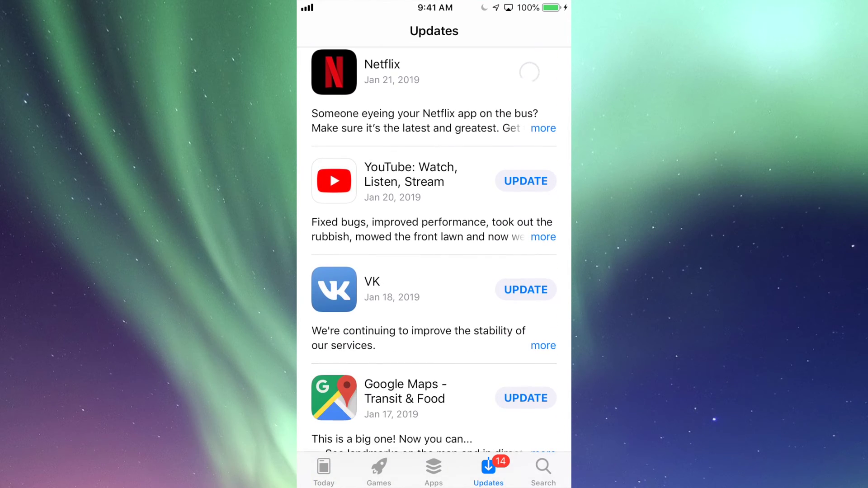
Start updates for YouTube, VK, Google Maps, Messenger, Dropbox, WhatsApp, Yoosee and Groupon.
click(525, 181)
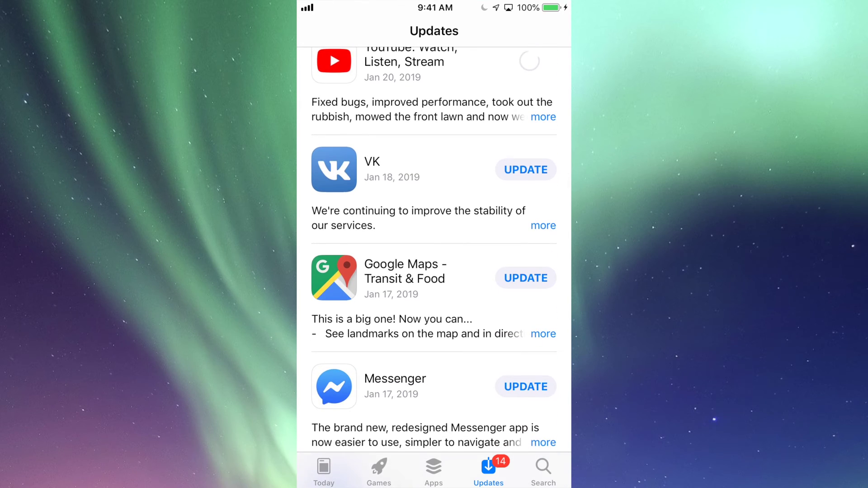
click(526, 170)
click(526, 278)
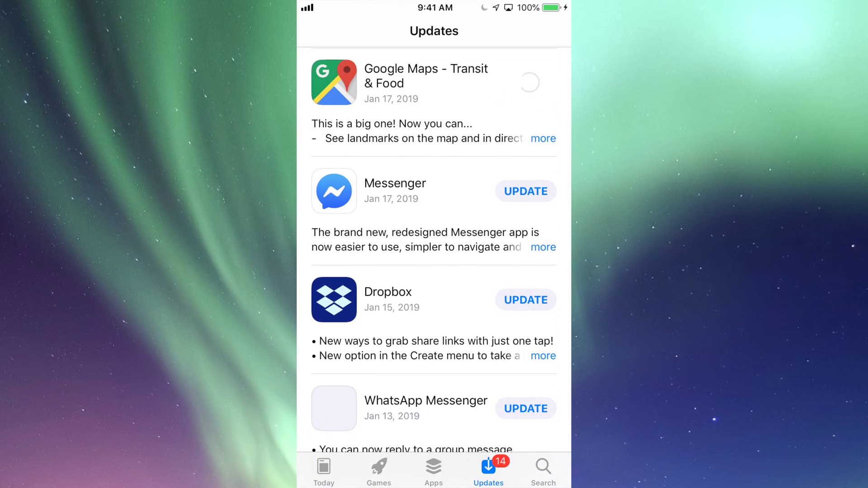
click(526, 191)
click(525, 212)
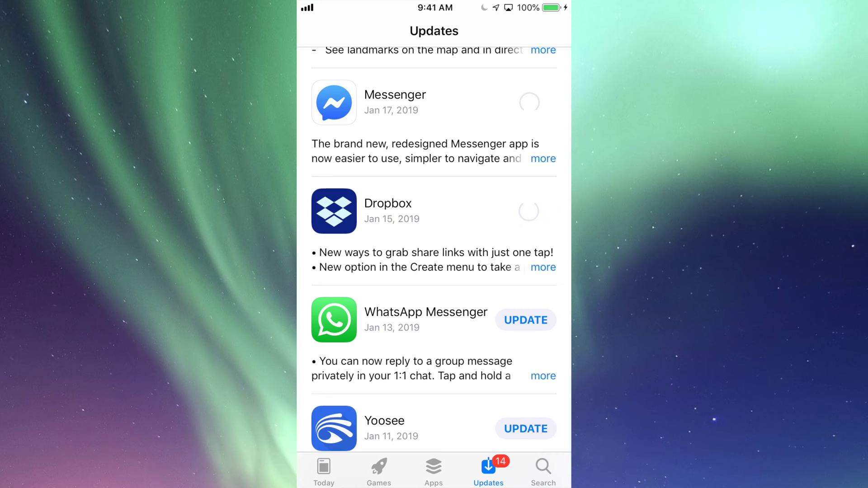
click(526, 173)
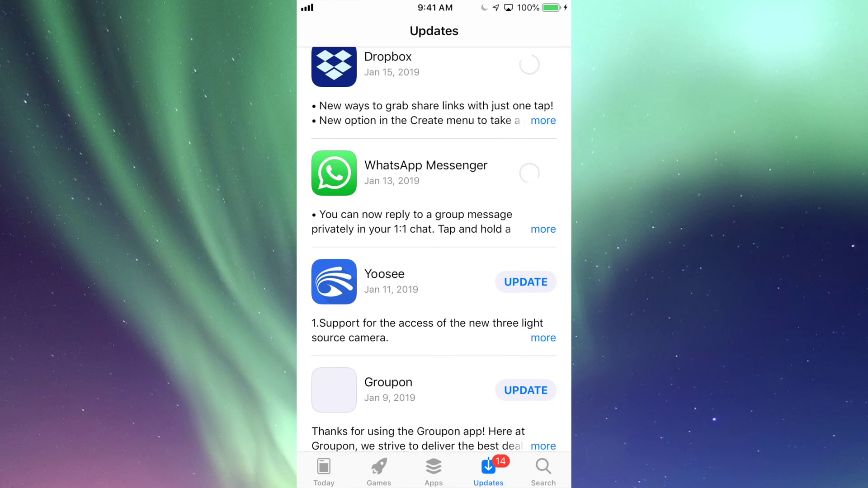
click(526, 282)
click(525, 218)
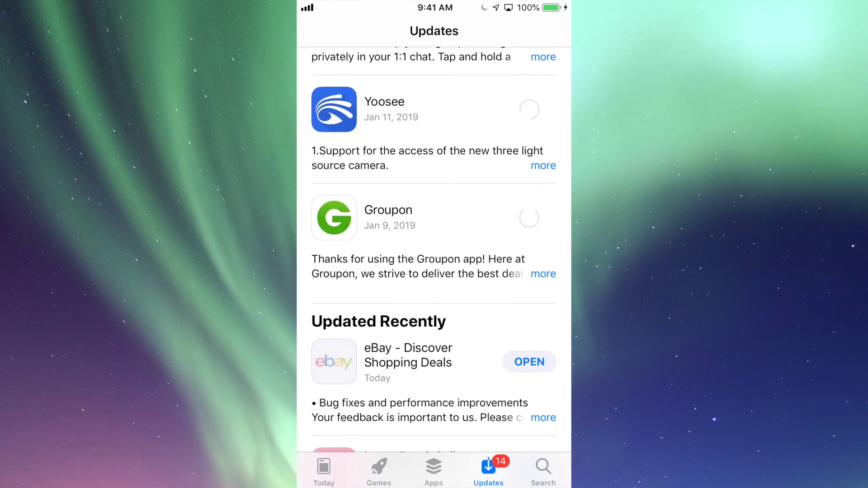
Scroll through the Updates list to check every update is queued, 13 pending.
scroll(434, 249, up, 10)
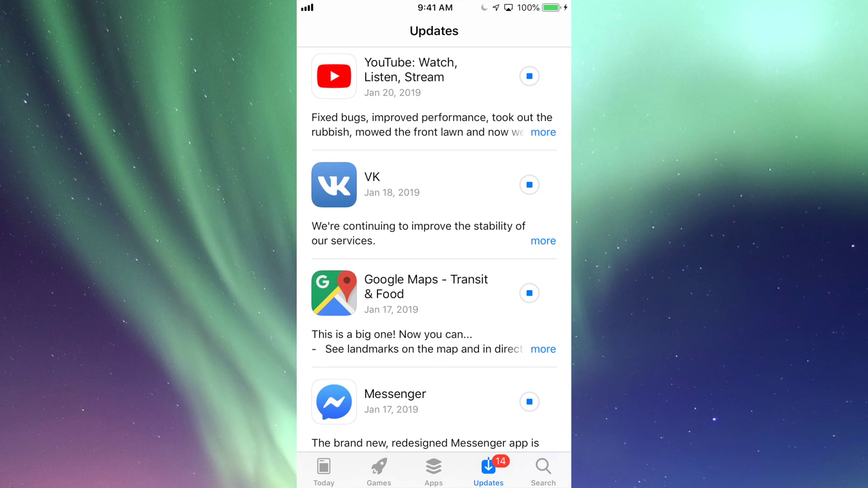
scroll(434, 249, up, 15)
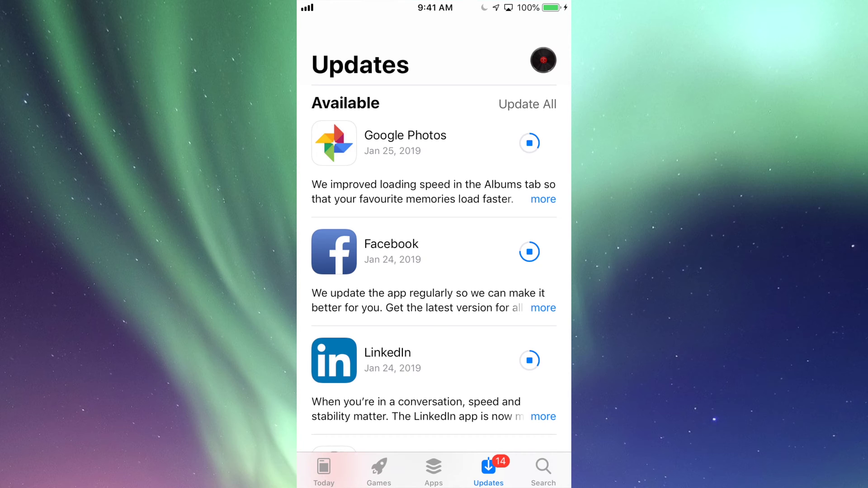
scroll(434, 248, down, 4)
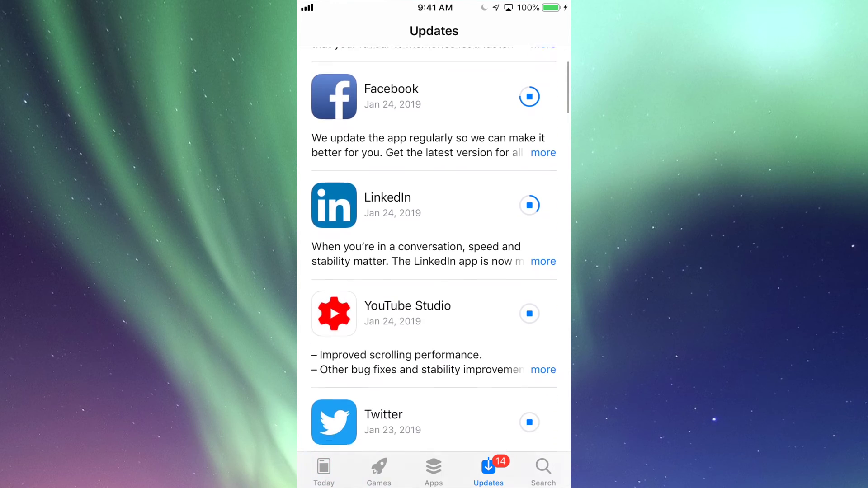
scroll(434, 249, down, 3)
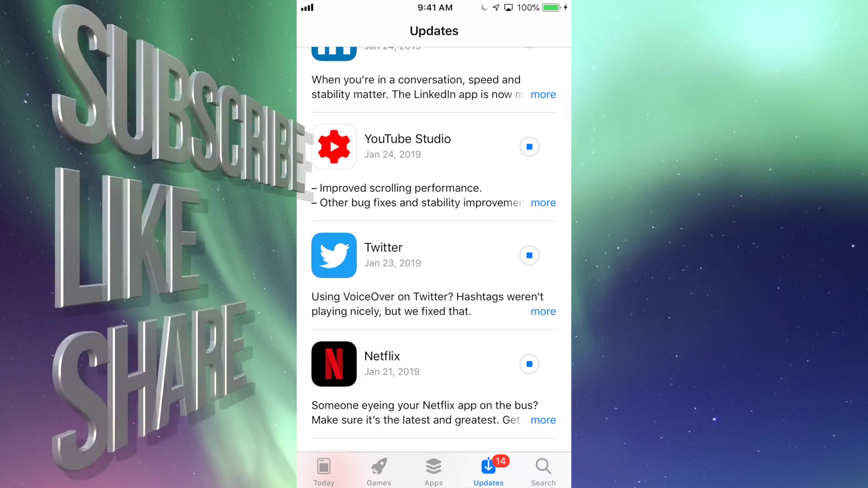
scroll(434, 248, down, 3)
scroll(434, 248, down, 2)
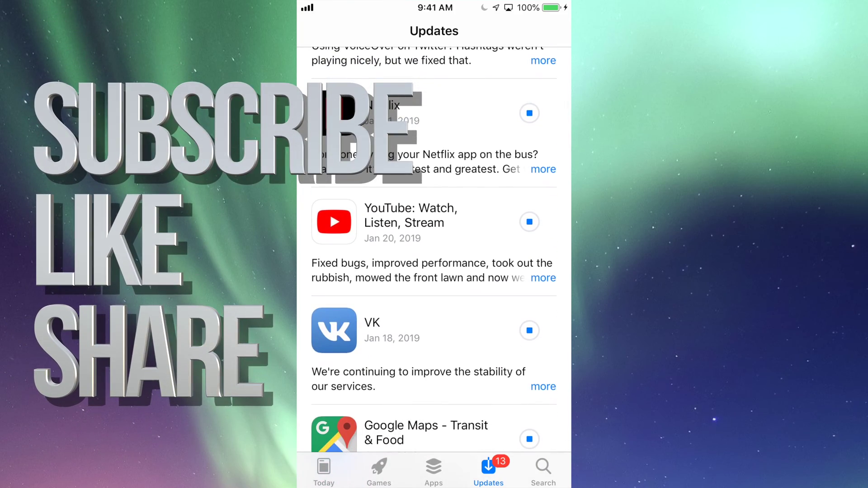
scroll(434, 249, down, 3)
scroll(434, 249, down, 3)
scroll(434, 249, down, 3)
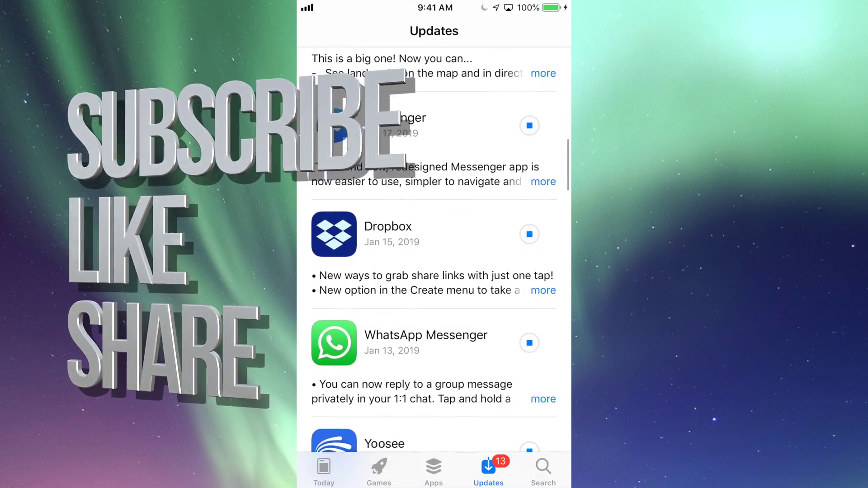